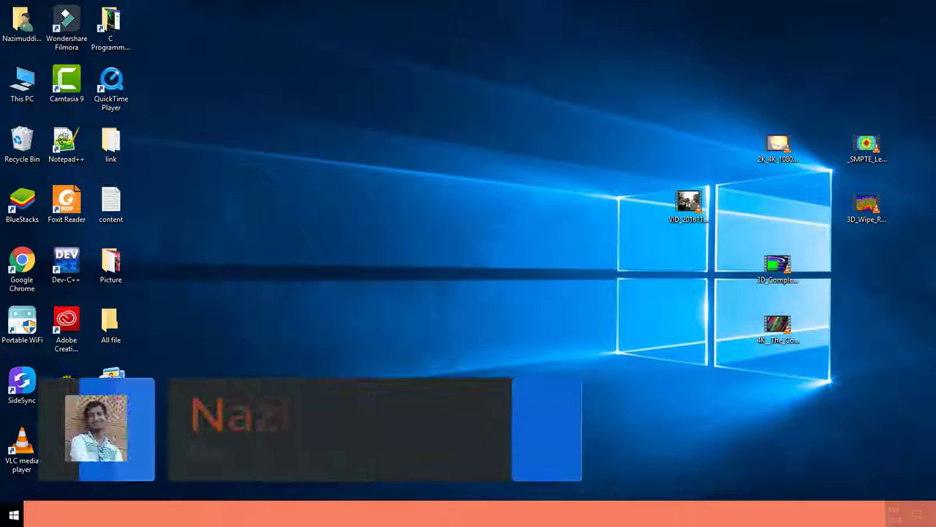
Launch PowerPoint 2016 by searching 'power' in Start and create a blank presentation
key(super+s)
text(po)
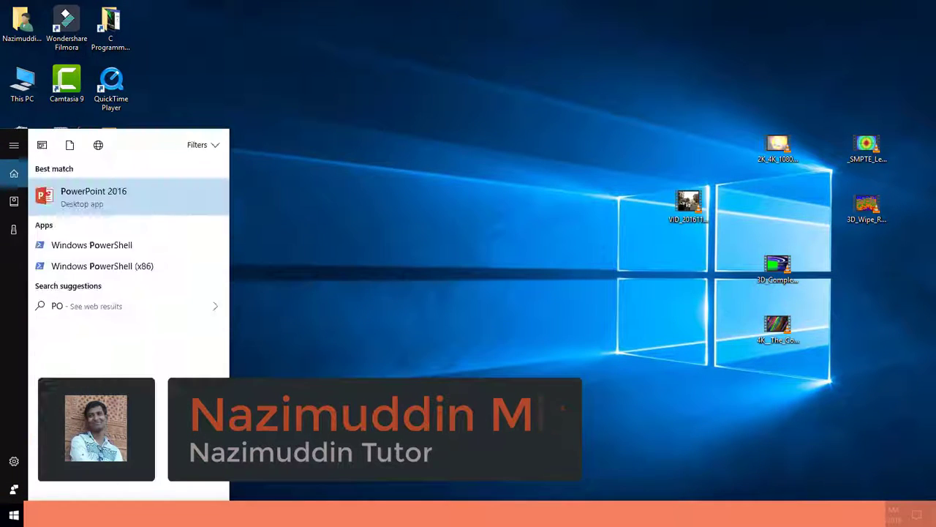
text(wer)
key(Return)
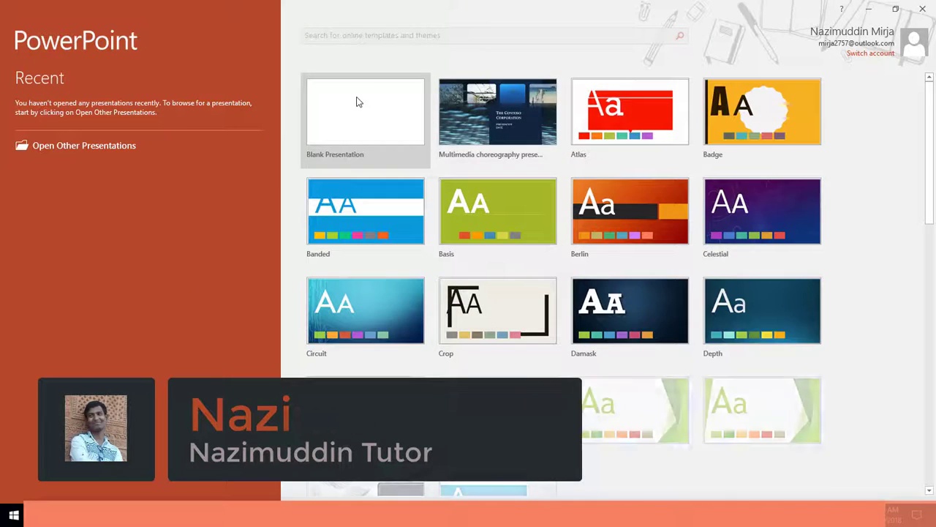
click(358, 101)
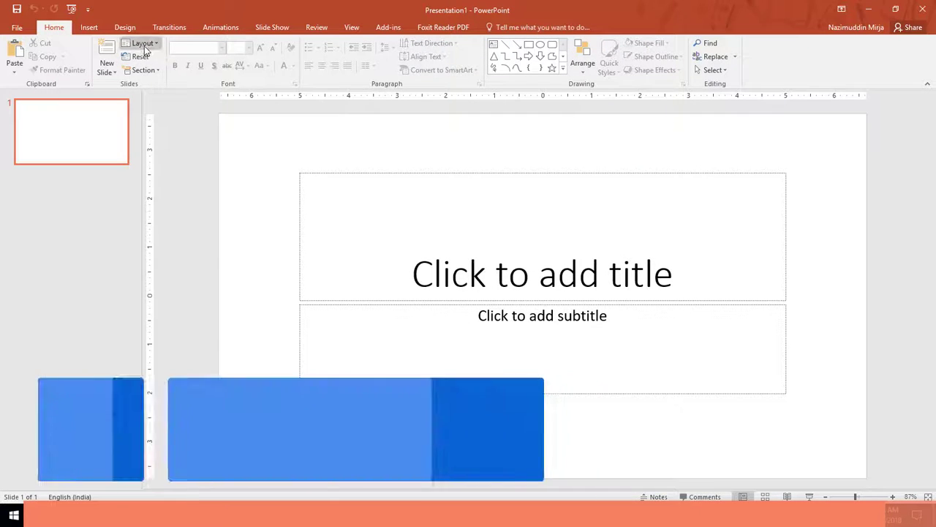
Switch the slide to Blank layout and insert the Desktop's 3D_Complete_Slideshow star-rings video
click(143, 43)
click(146, 194)
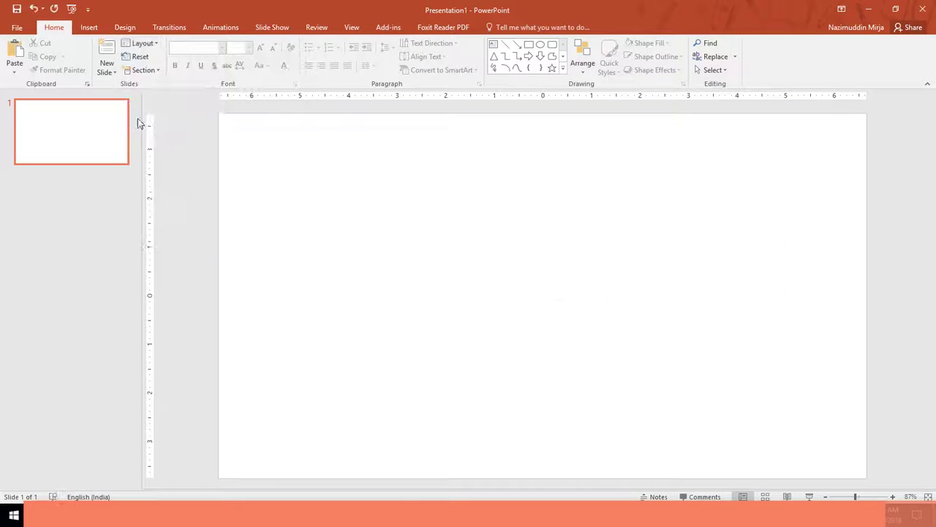
click(89, 28)
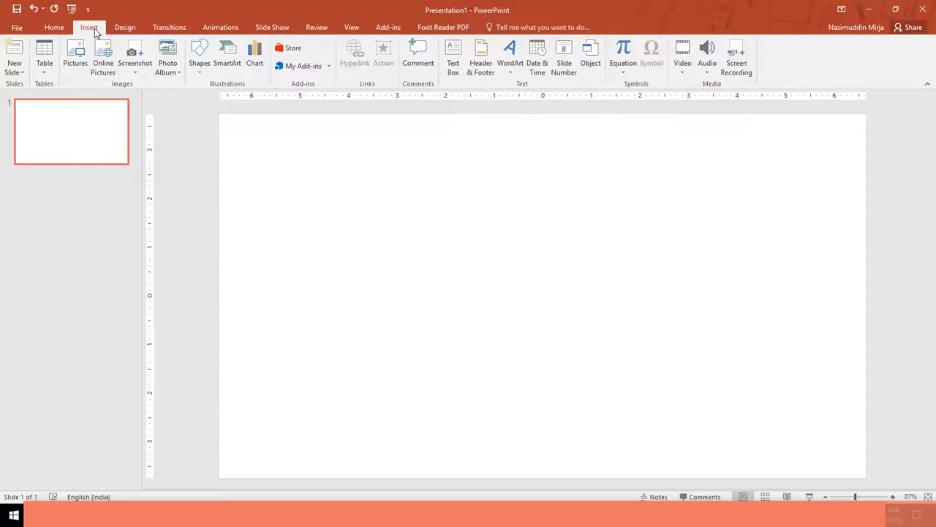
click(683, 72)
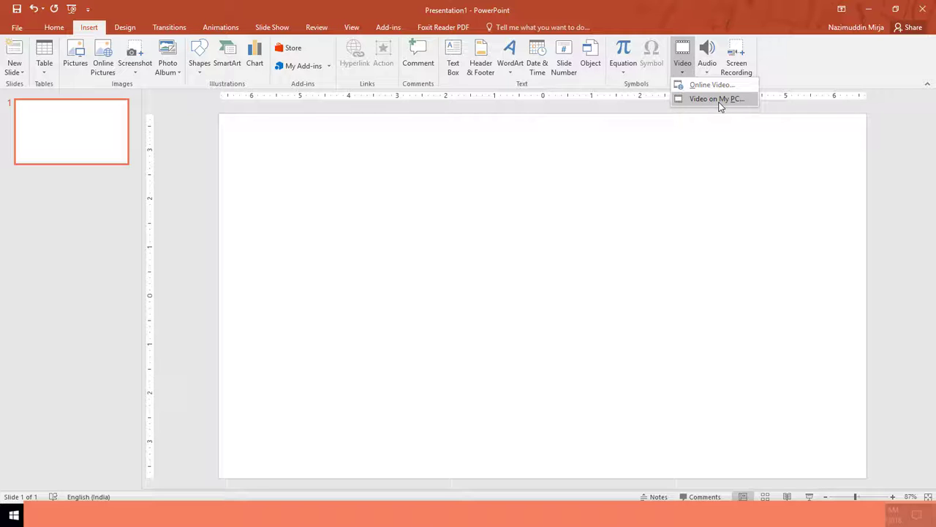
click(717, 99)
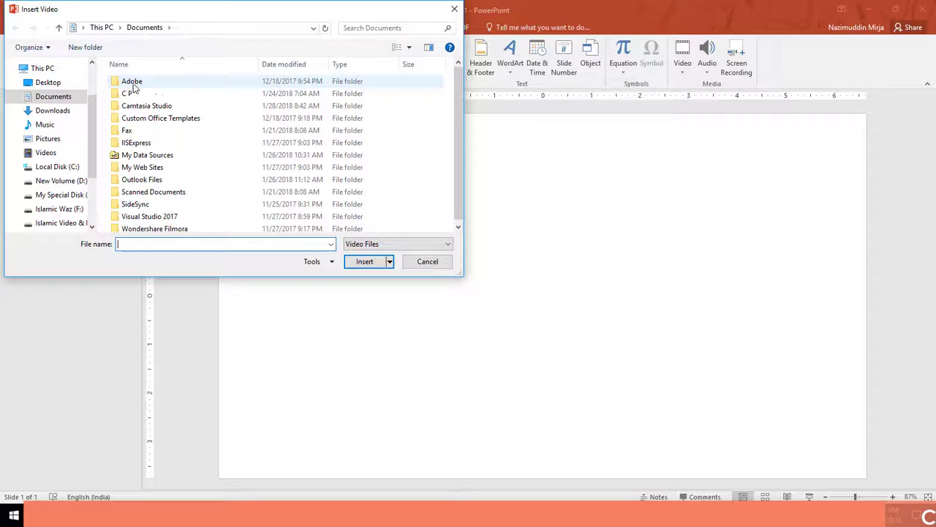
click(48, 83)
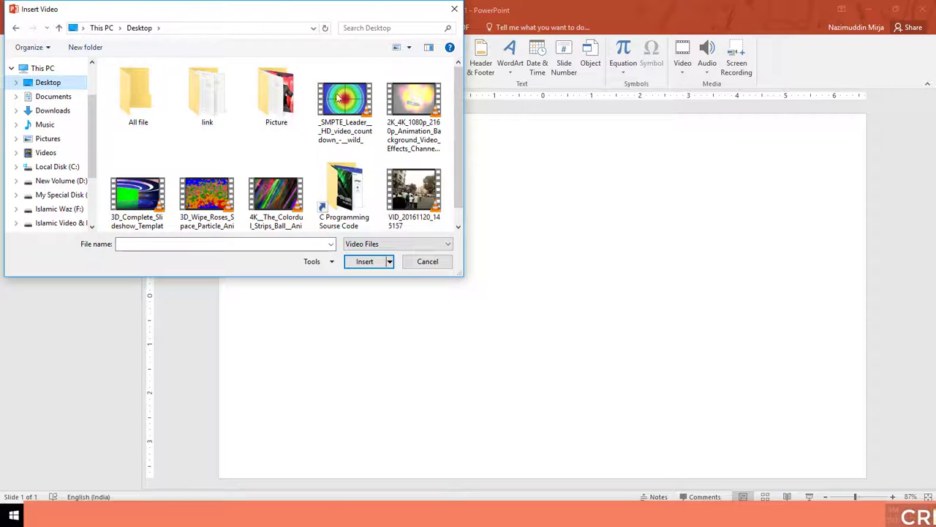
click(135, 202)
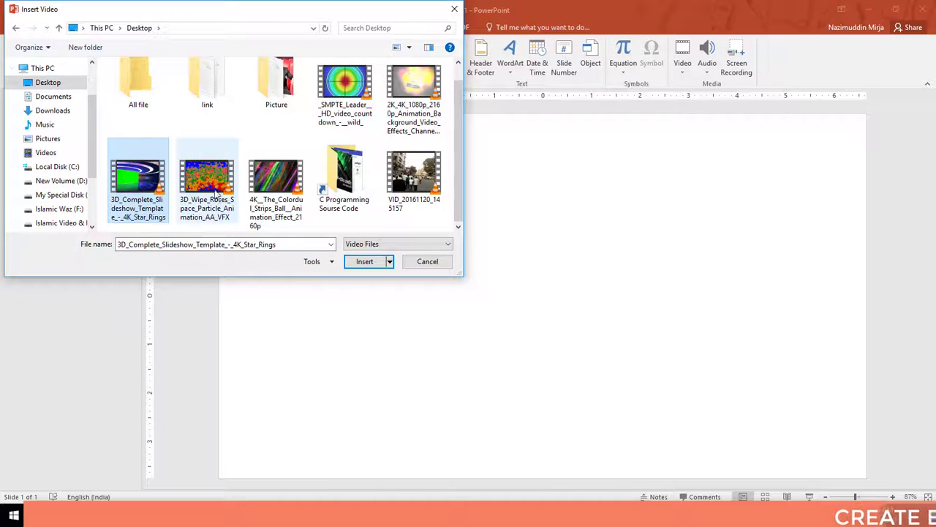
click(364, 262)
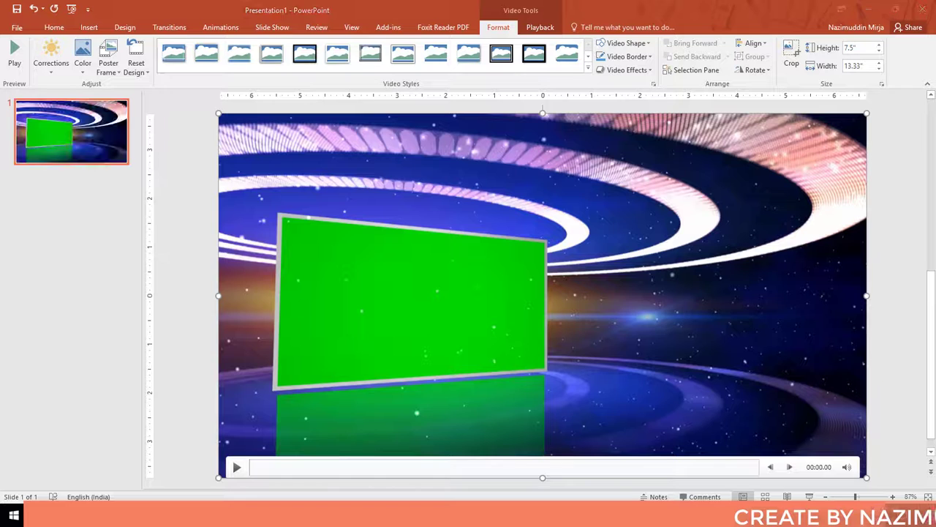
Preview the star-rings clip, skipping ahead to about 01:44, then pause and delete it
click(816, 517)
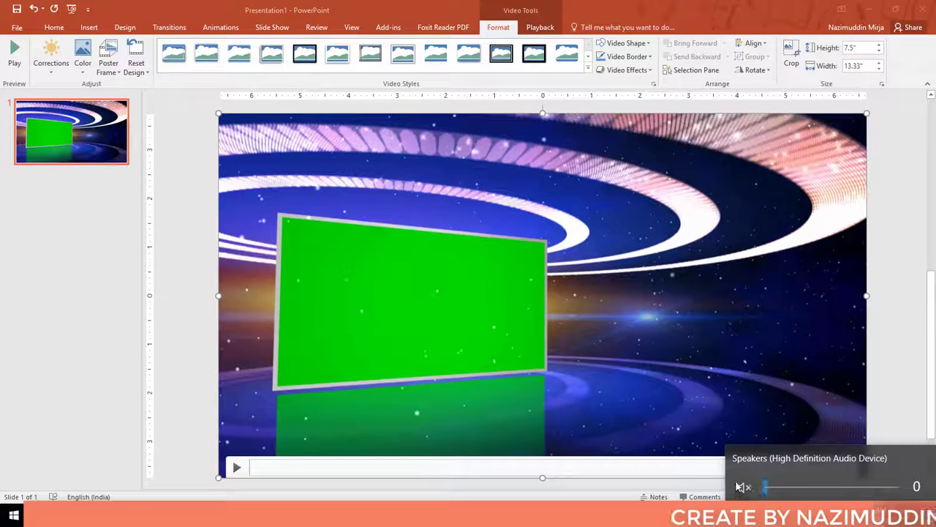
click(378, 217)
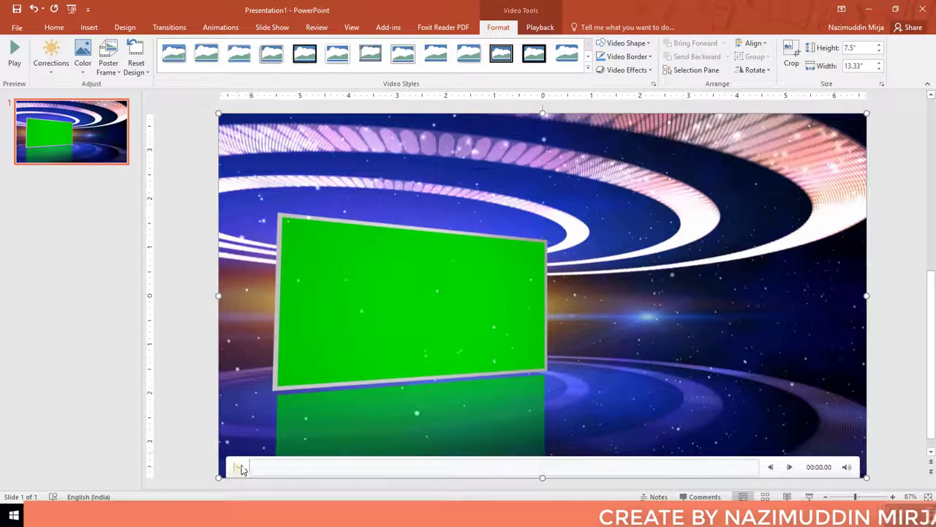
click(238, 469)
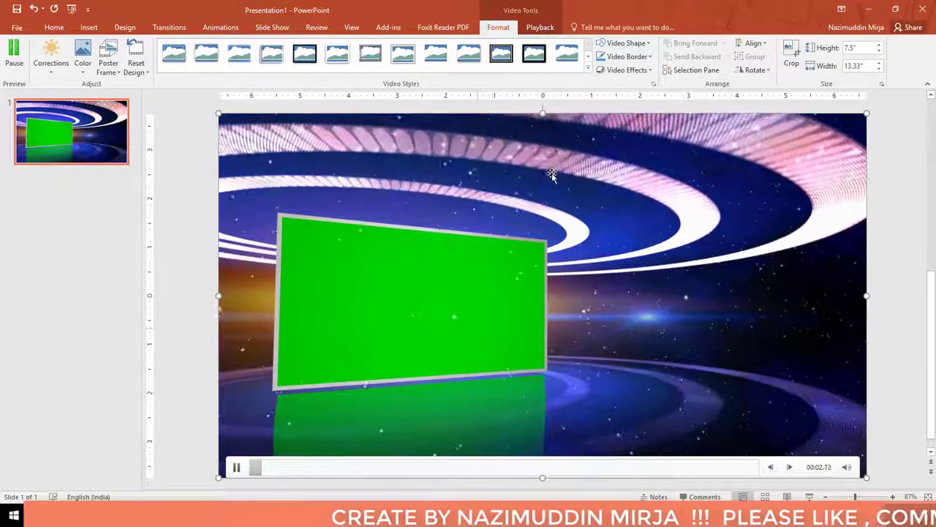
click(409, 466)
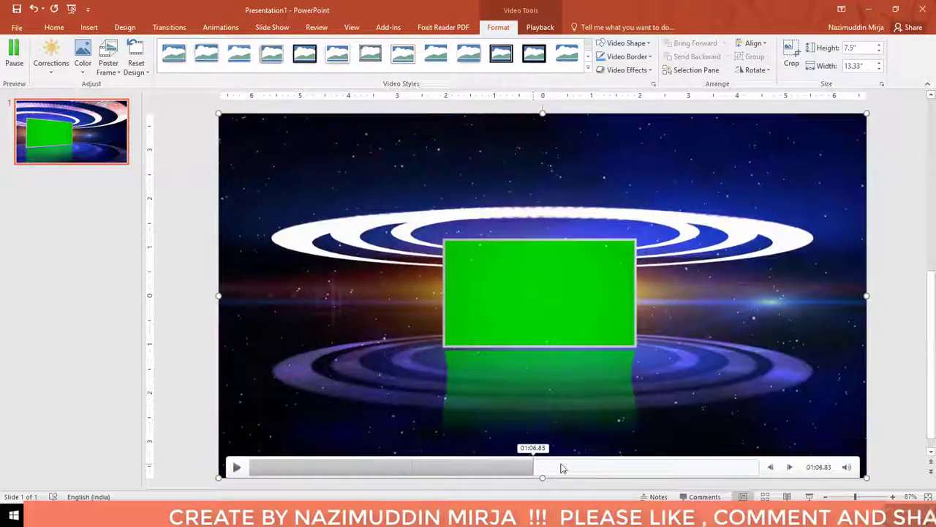
click(695, 466)
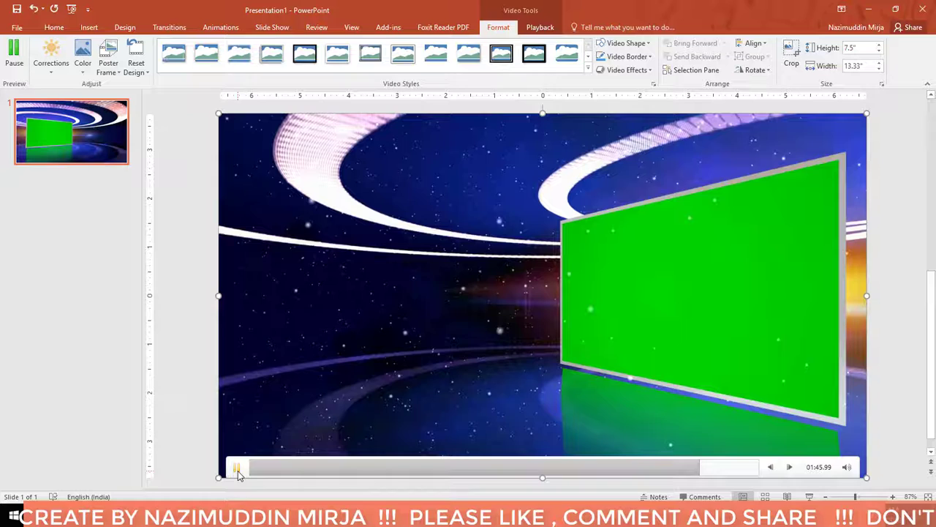
click(236, 466)
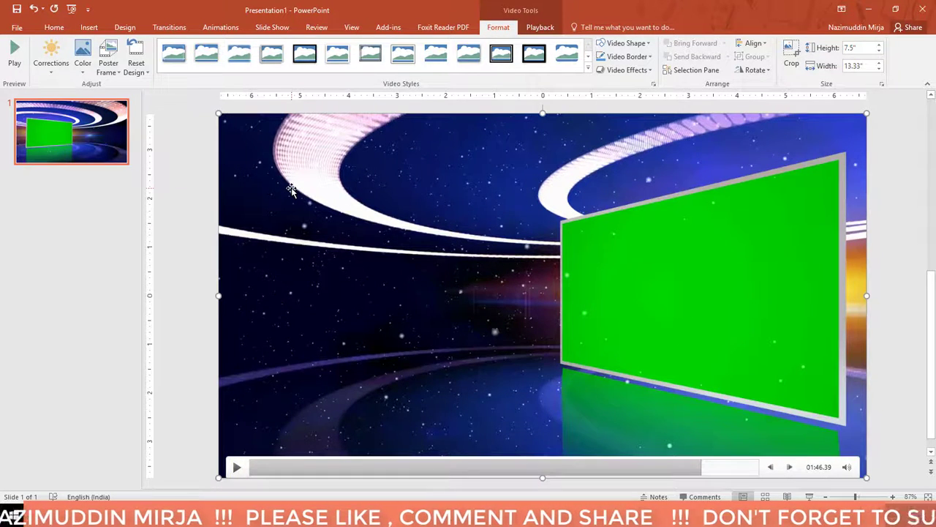
key(Delete)
Insert the 3D_Wipe_Roses_Space_Particle_Animation_AA_VFX video and stop its preview at 00:09.75
click(89, 27)
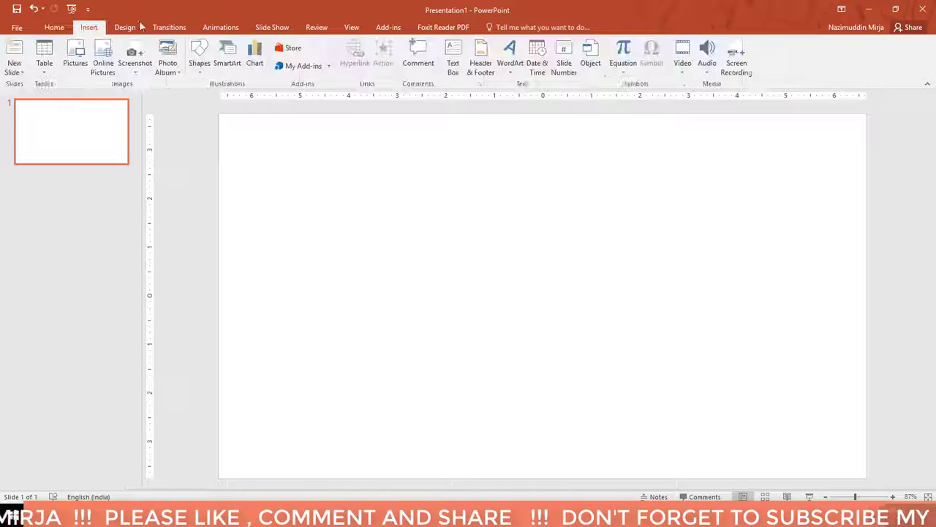
click(678, 74)
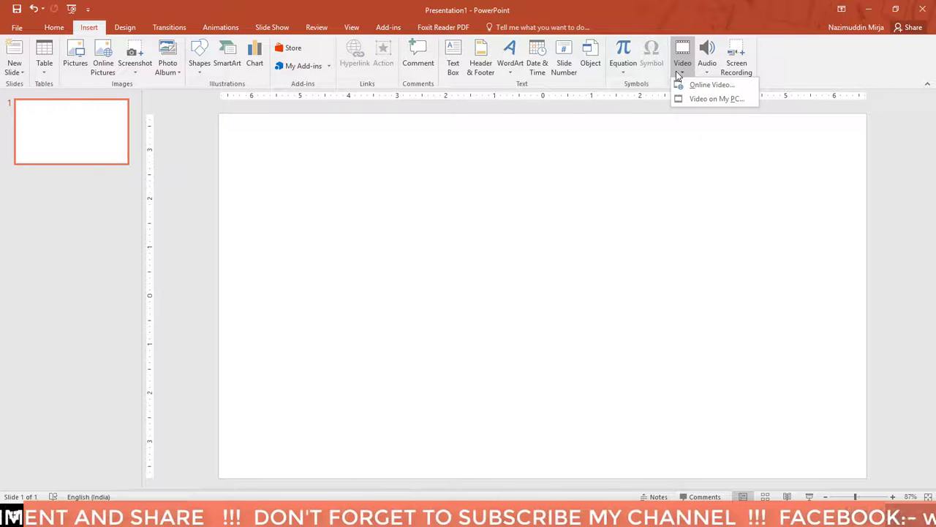
click(713, 99)
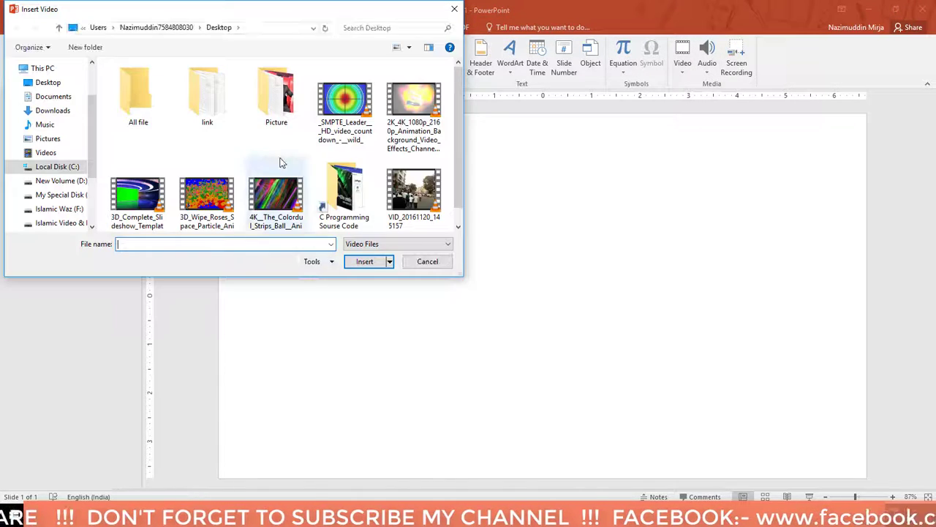
click(196, 194)
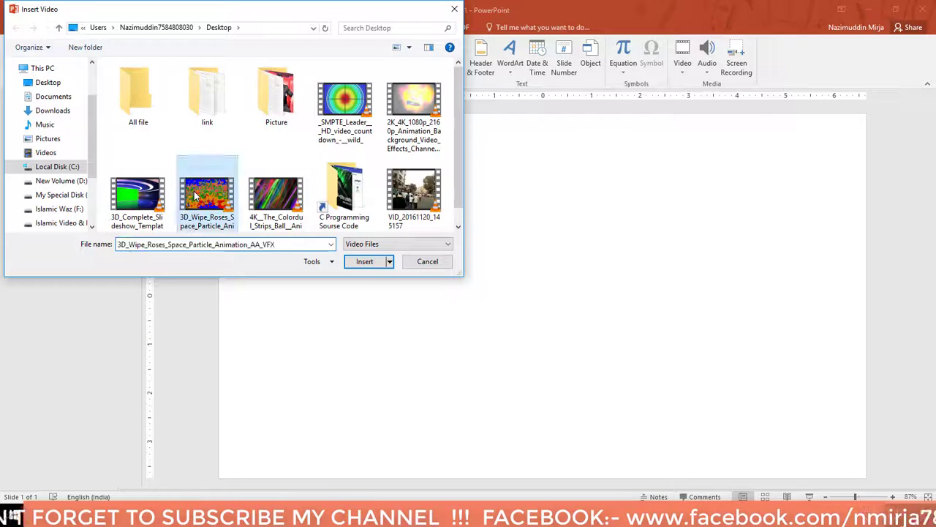
click(364, 261)
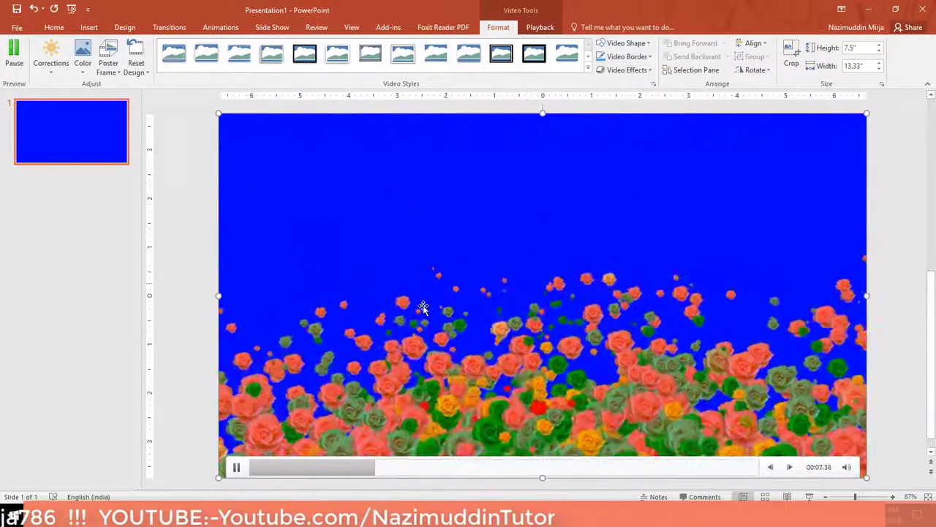
click(236, 467)
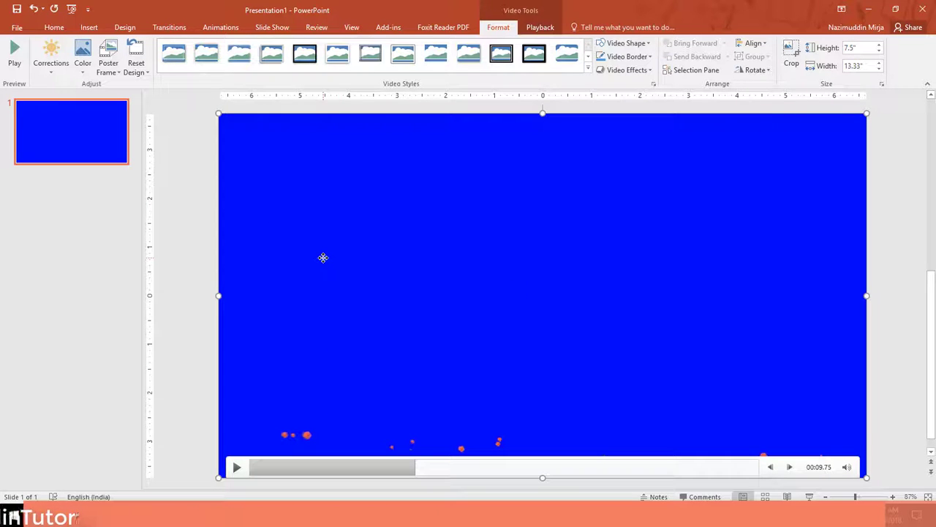
Replace the rose video with the VID_20161120 street video from this PC
key(Delete)
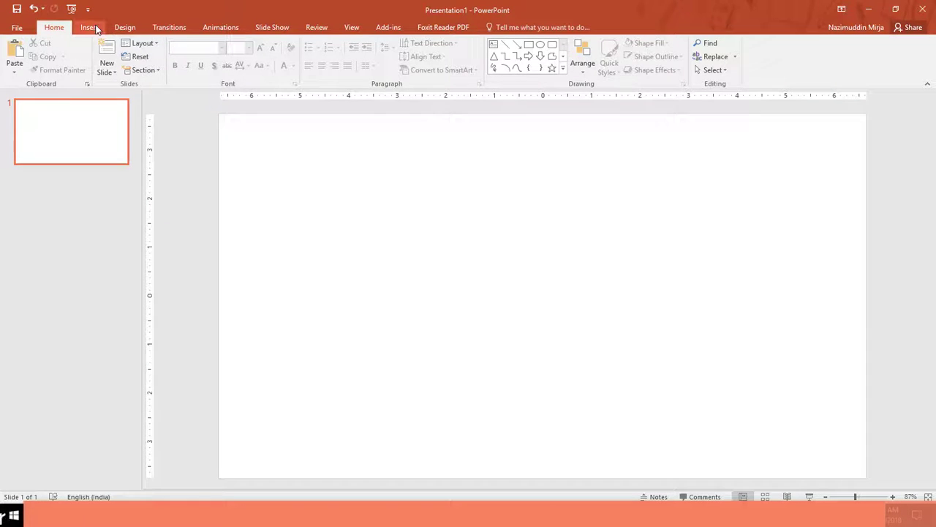
click(89, 27)
click(682, 73)
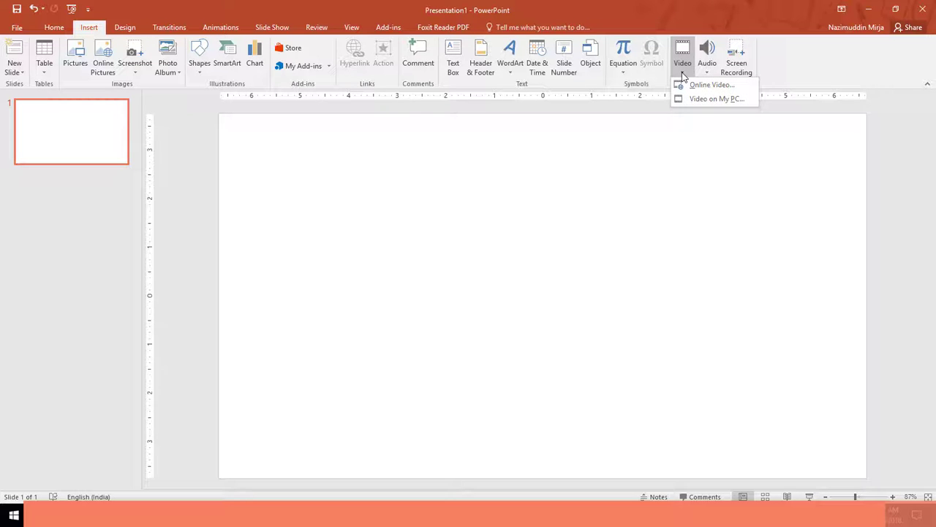
click(716, 99)
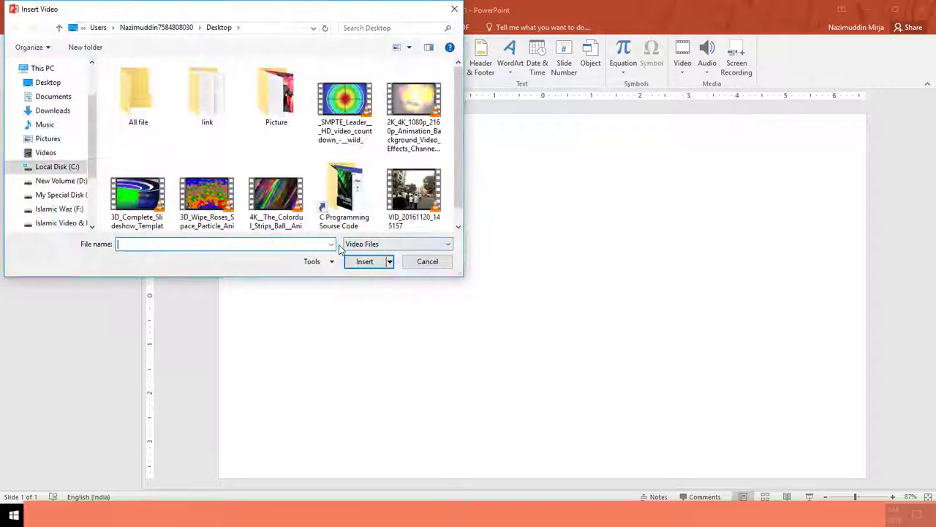
click(414, 194)
click(364, 261)
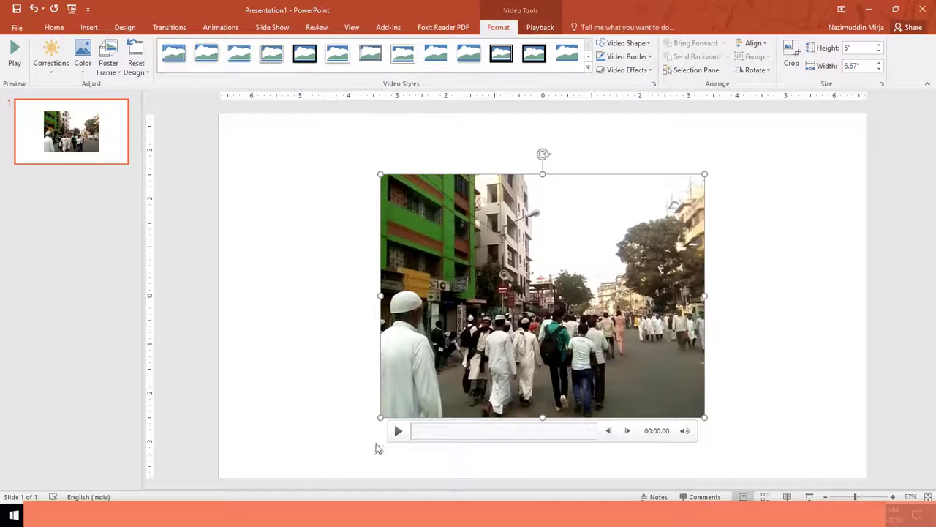
Preview the street video, skipping ahead, and leave it paused at 01:52.28
click(398, 431)
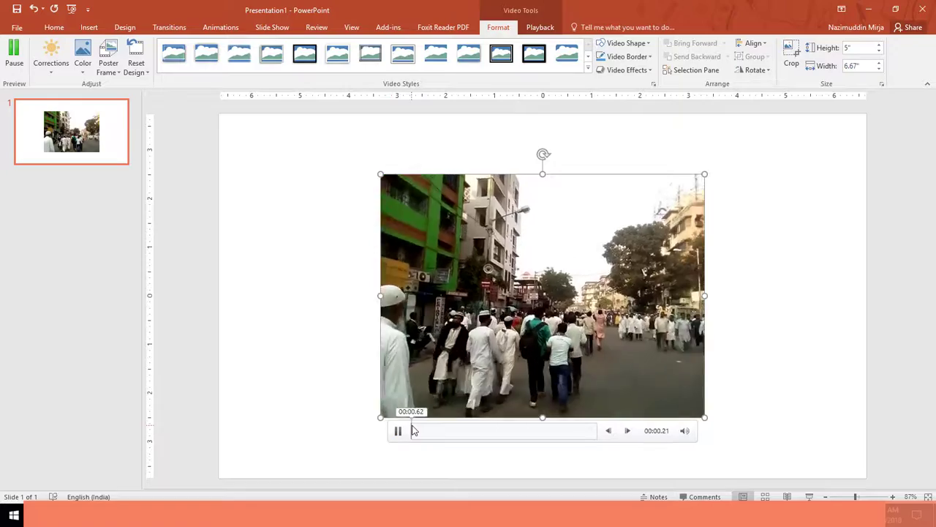
click(489, 431)
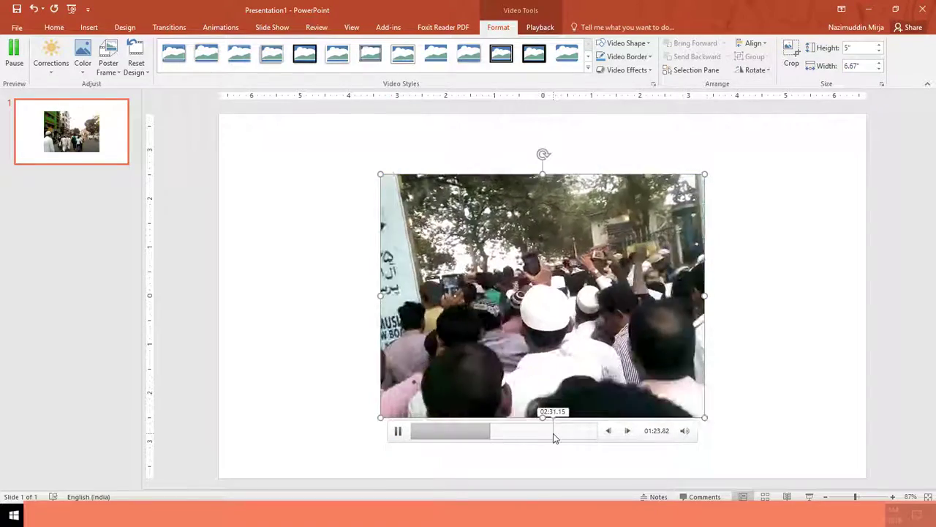
click(554, 433)
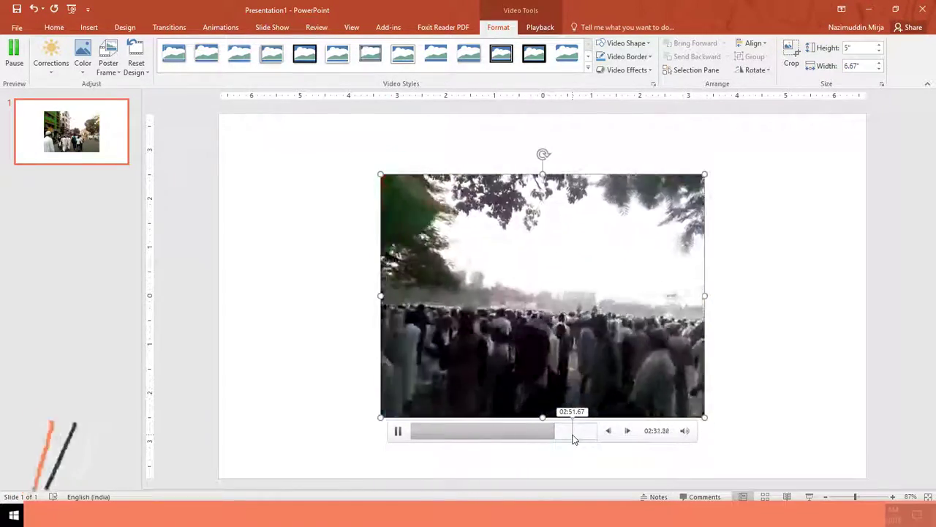
click(397, 430)
click(461, 432)
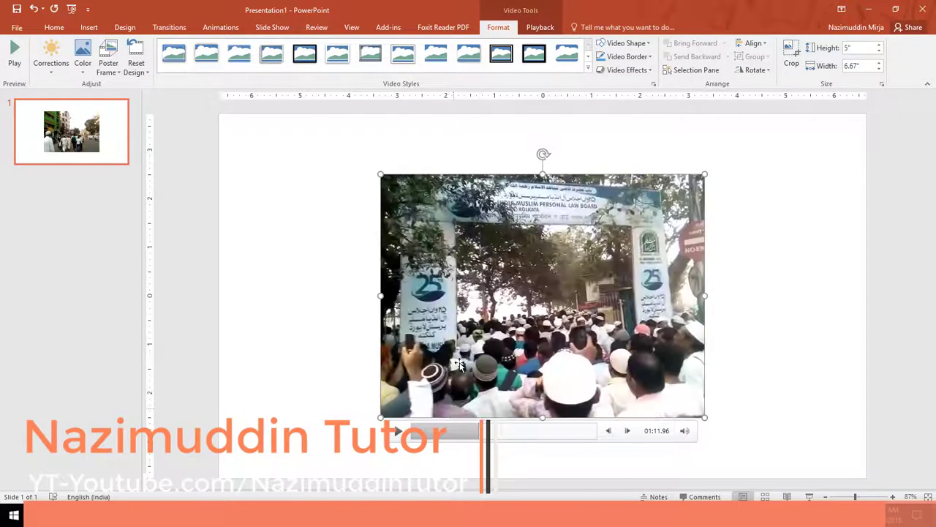
click(516, 430)
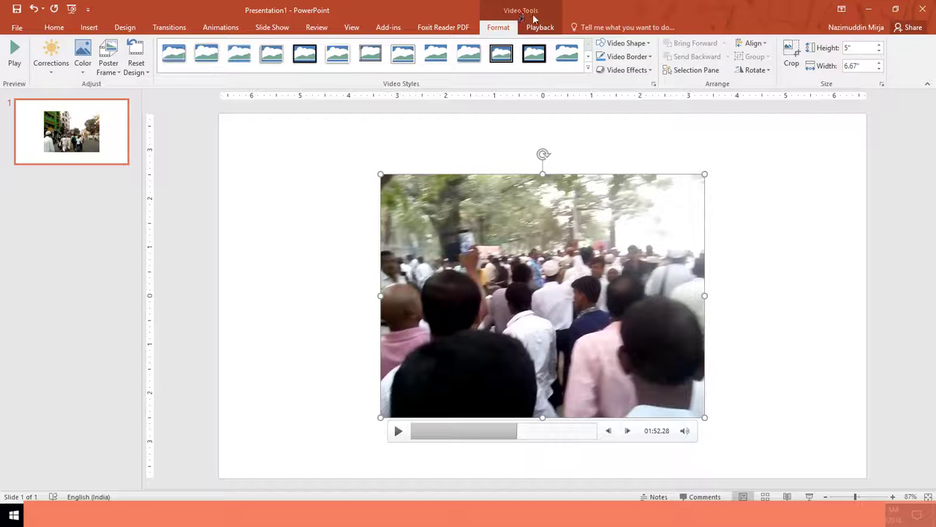
Move the video to the slide's lower right, browsing video styles but applying none
click(588, 70)
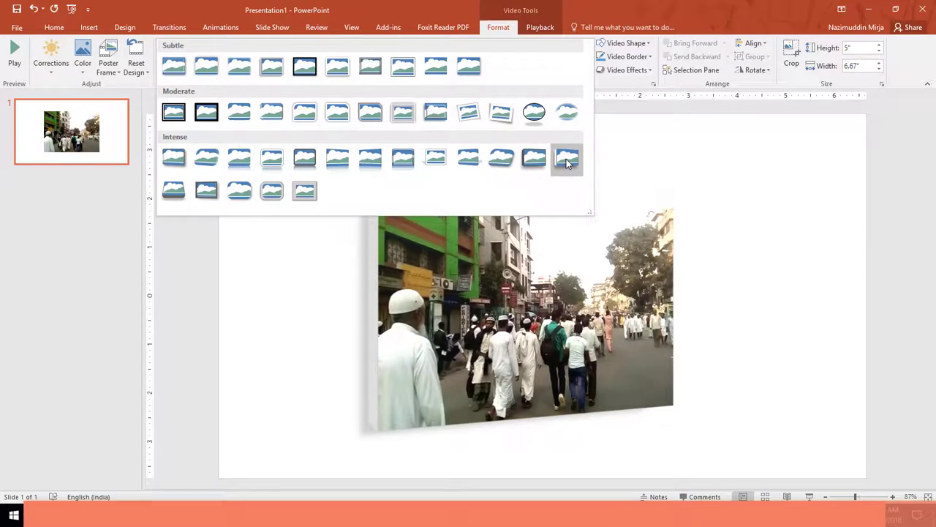
click(506, 285)
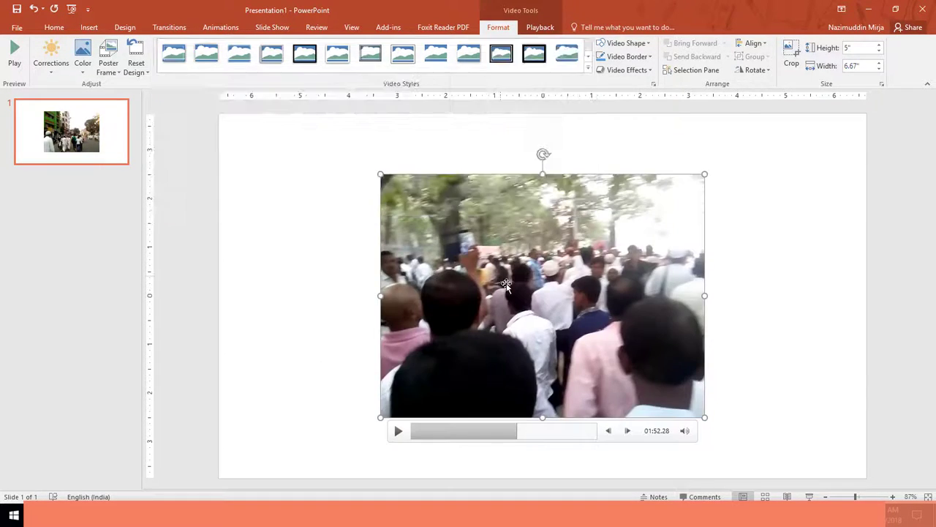
drag(626, 315, 772, 365)
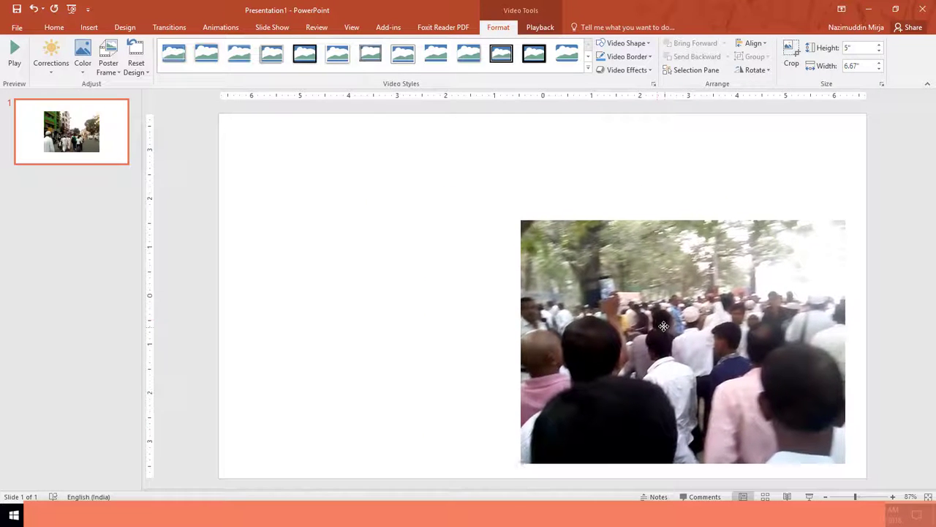
click(586, 70)
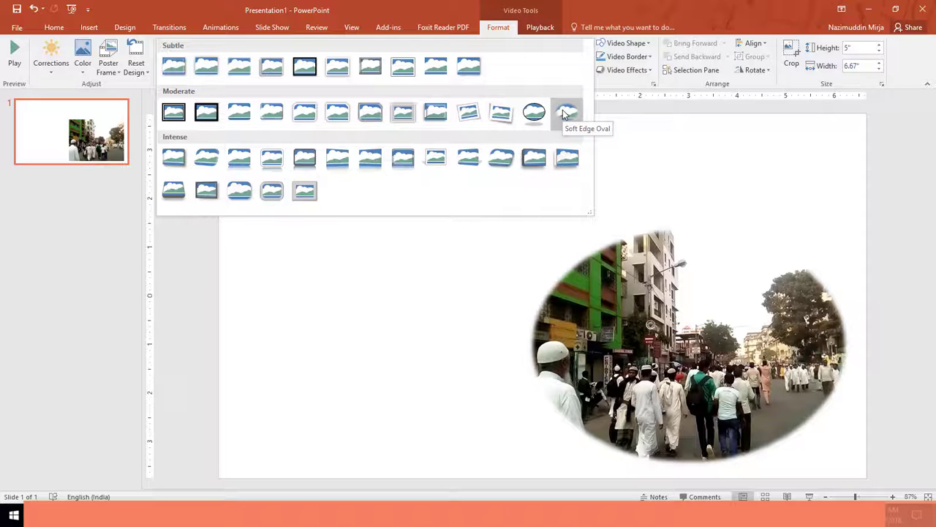
key(Escape)
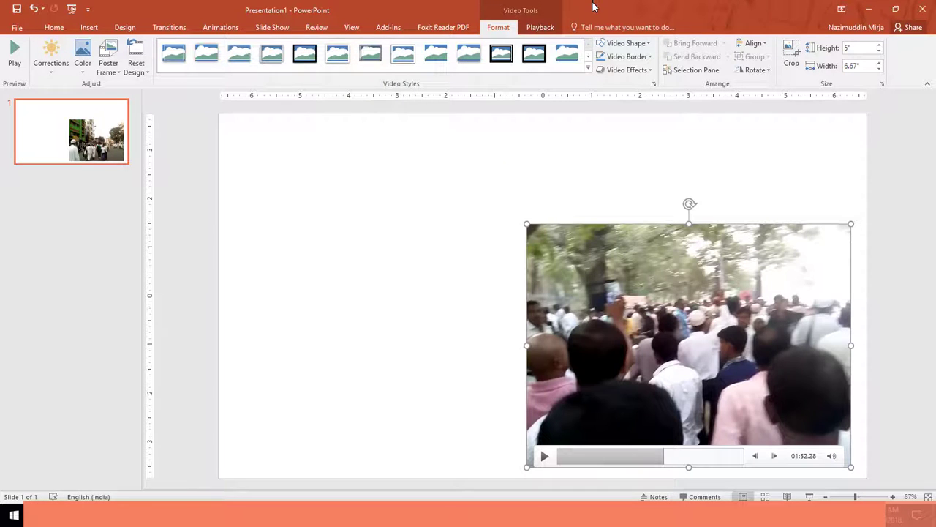
click(624, 44)
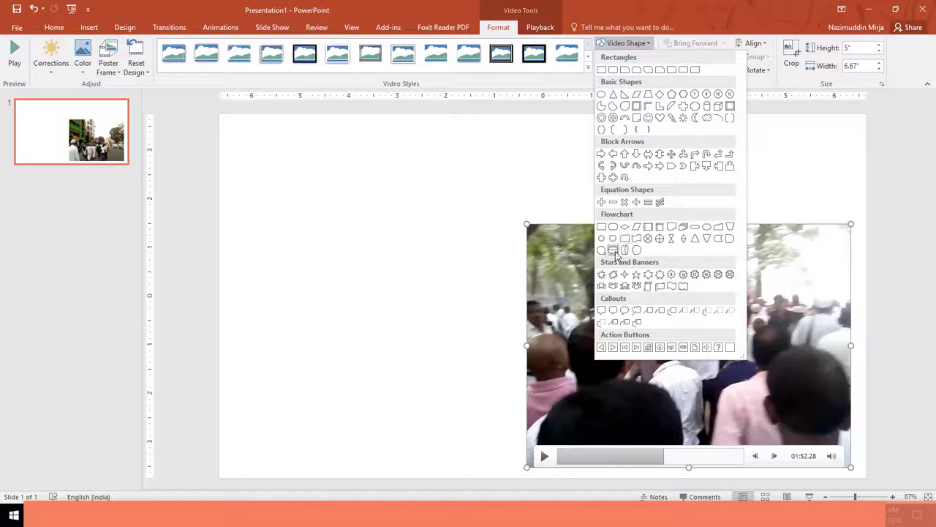
Crop the video to a many-pointed star, replacing a trial flowchart shape, and preview it
click(613, 250)
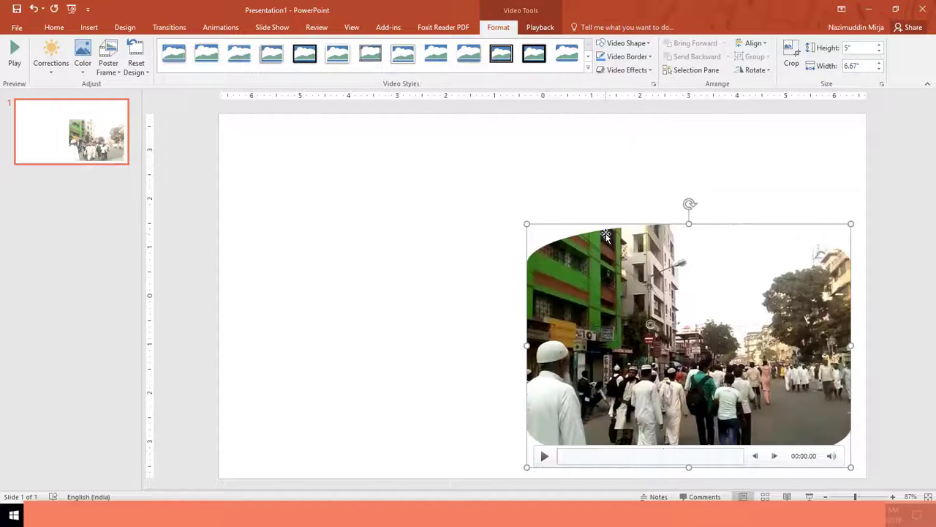
click(614, 45)
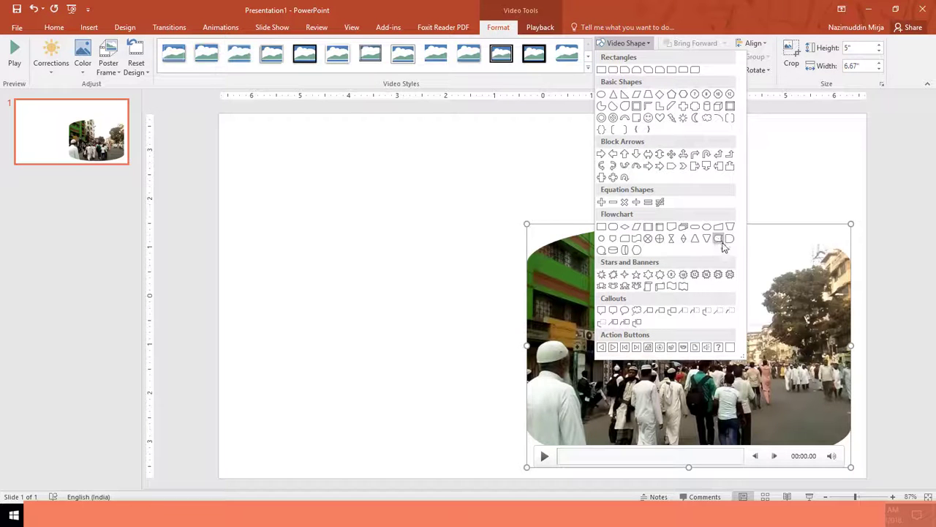
click(719, 278)
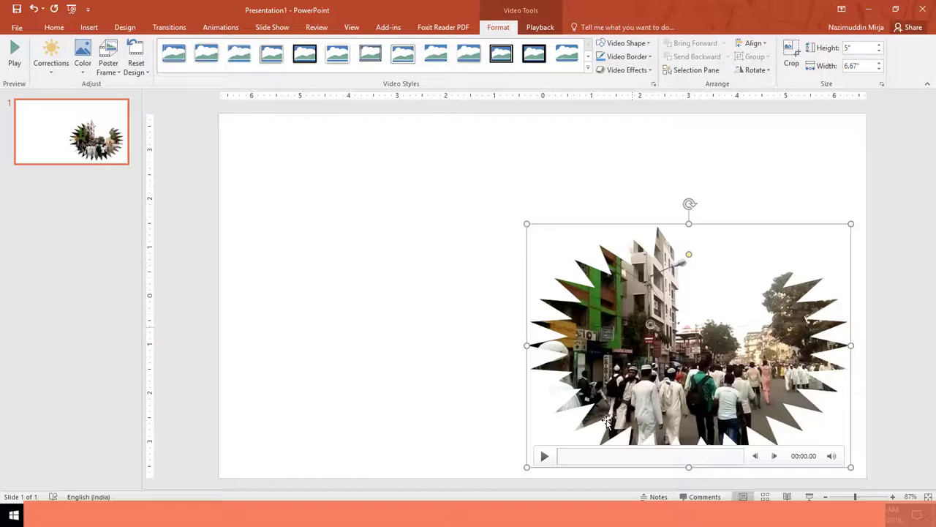
click(544, 456)
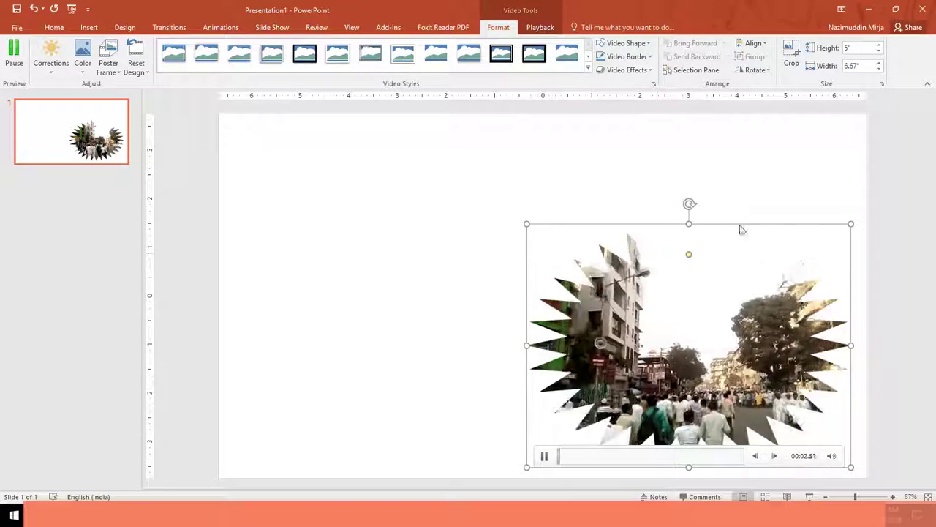
click(545, 456)
click(629, 57)
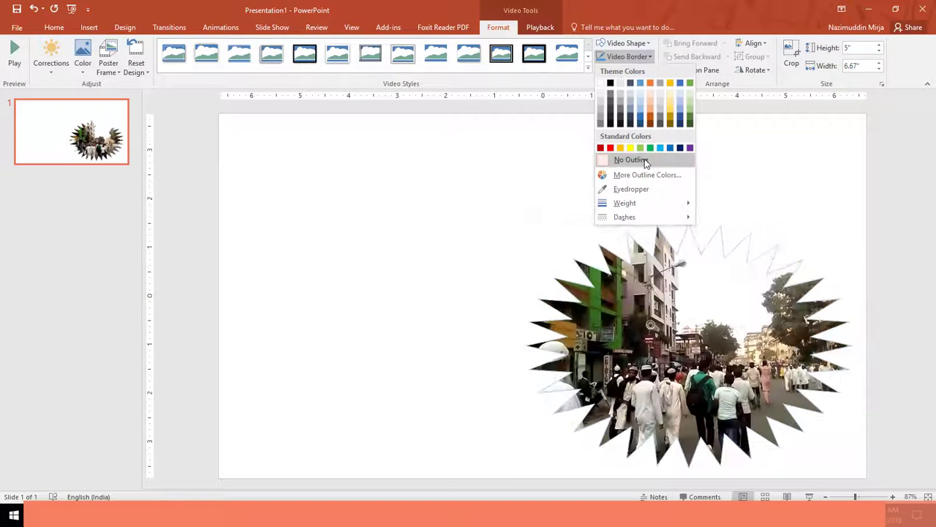
Give the starburst video a purple 4½ pt border and check the result
click(690, 148)
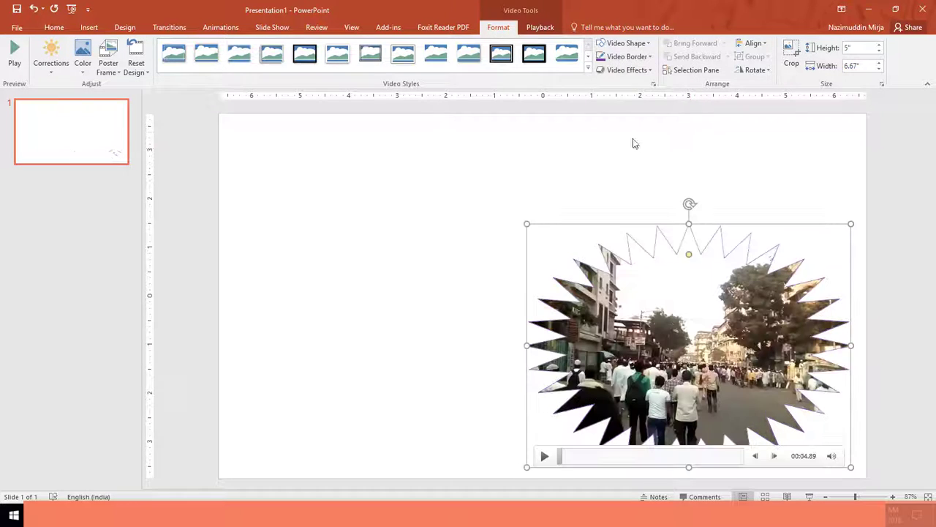
click(627, 56)
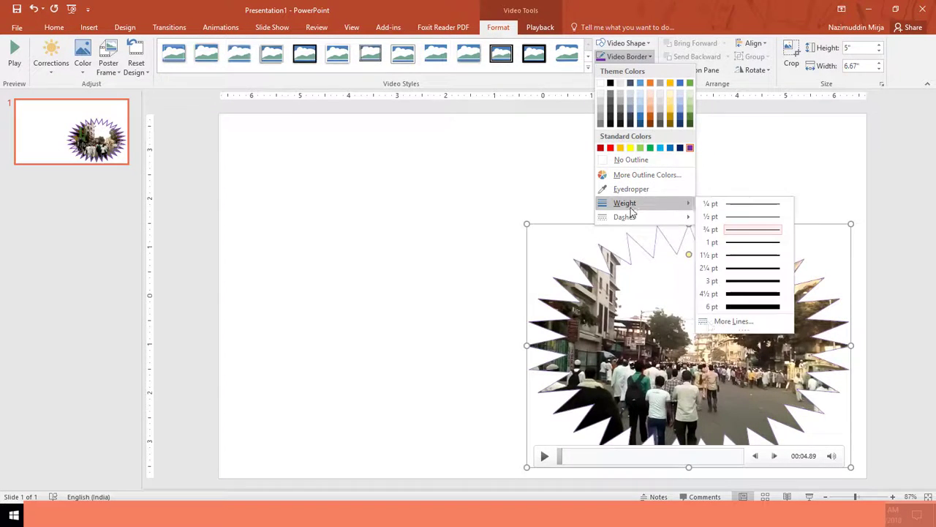
mouse_move(625, 203)
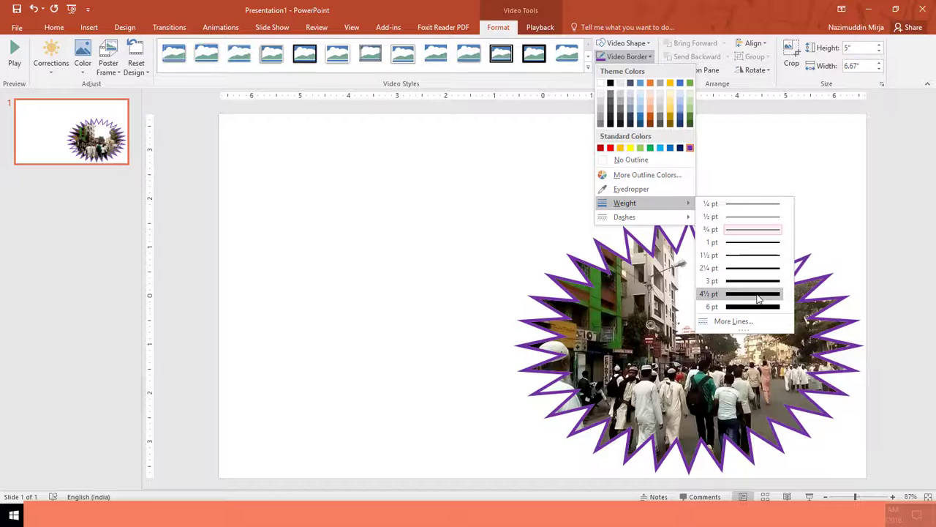
click(759, 294)
click(544, 456)
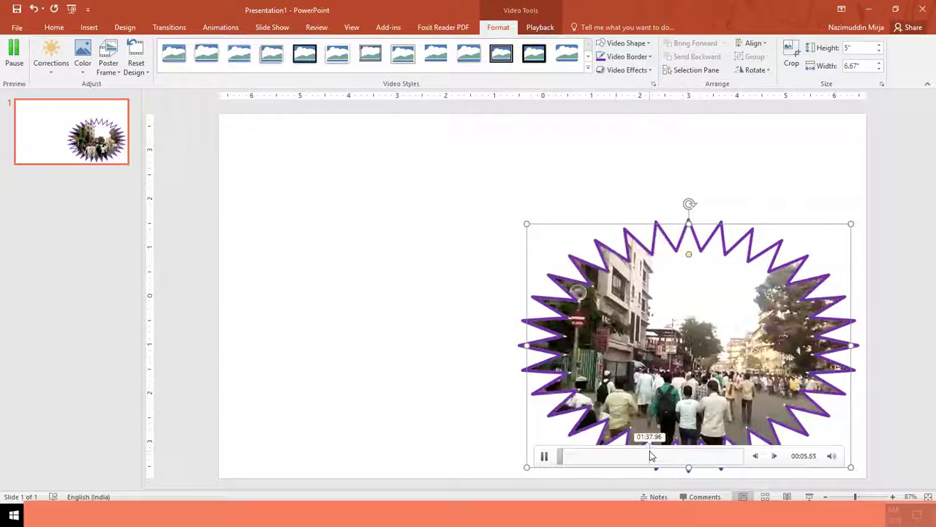
click(617, 163)
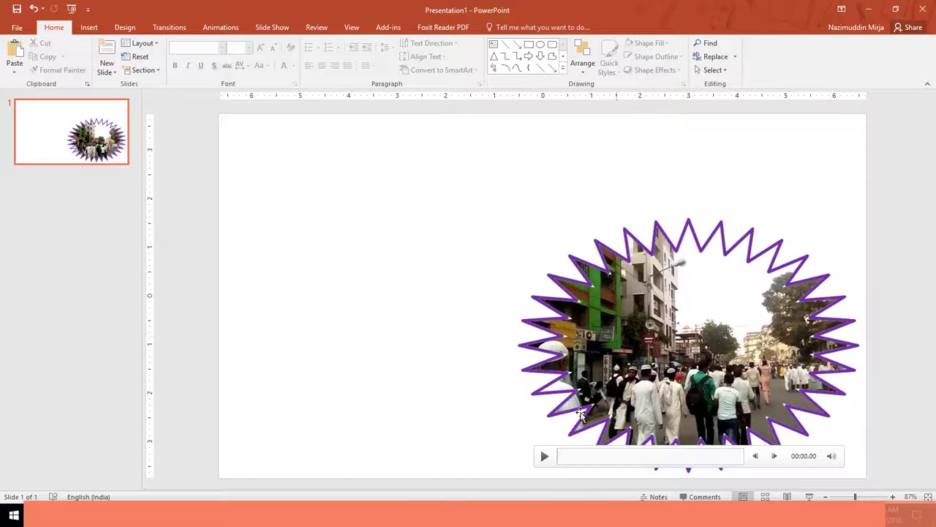
click(656, 286)
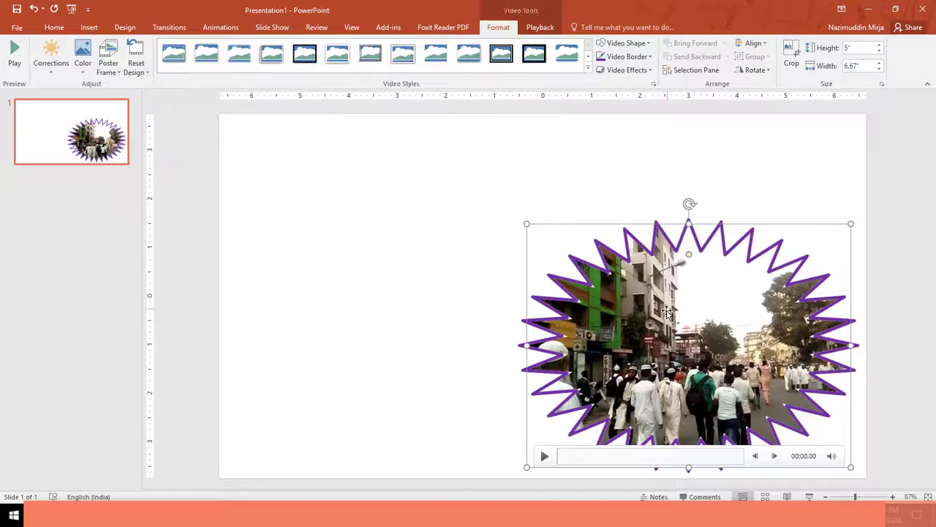
Apply a 3-D preset effect to the starburst video and preview it
click(628, 70)
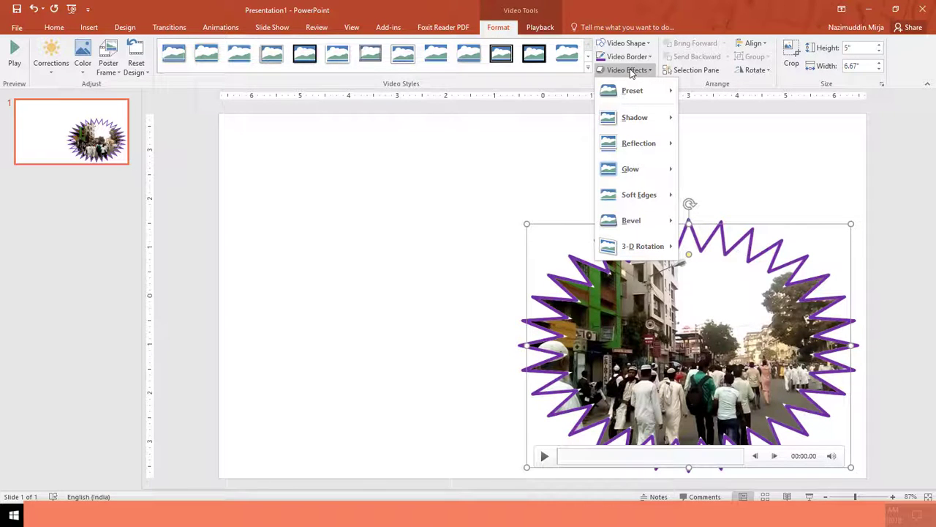
mouse_move(634, 90)
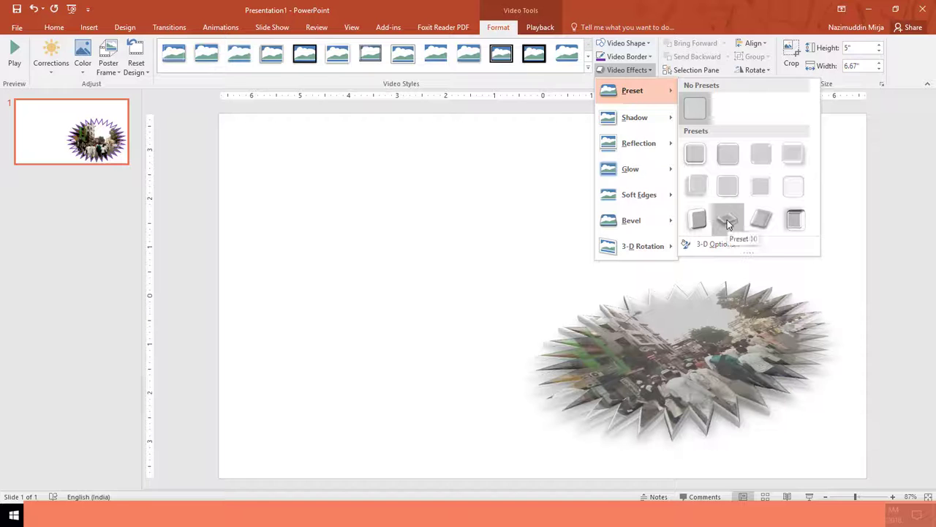
click(727, 220)
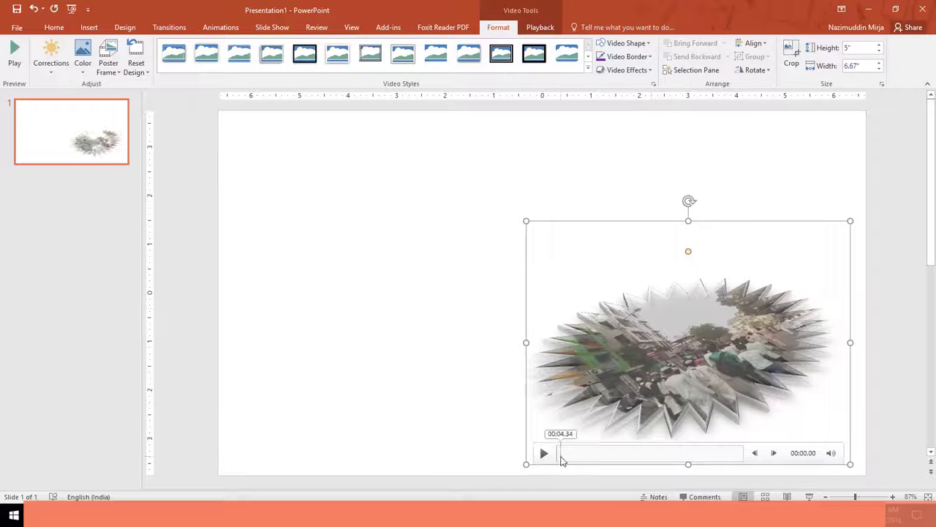
click(544, 454)
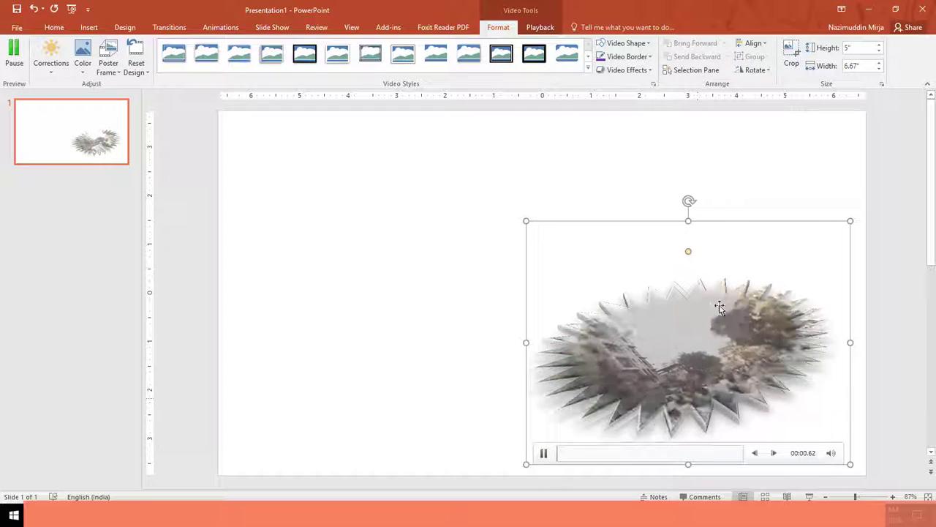
Tilt the video back almost flat with a Parallel 3-D rotation preset
click(626, 69)
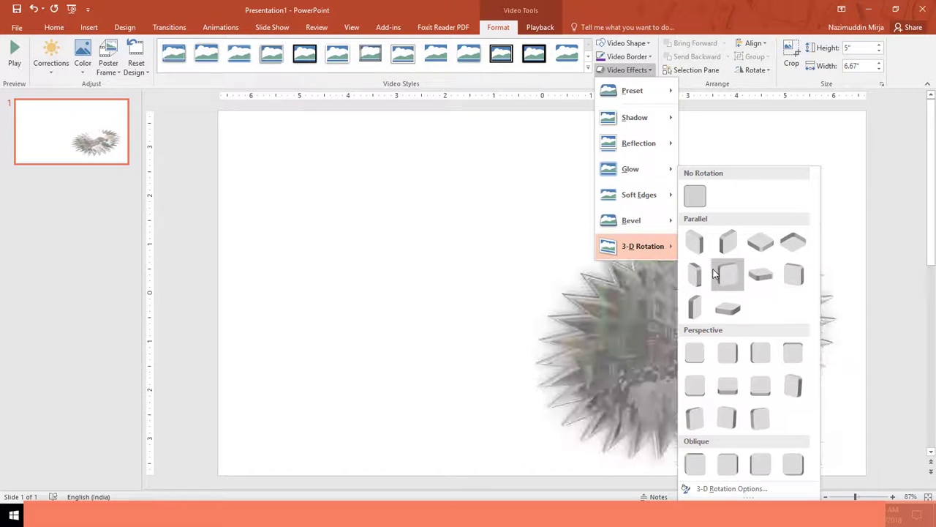
click(701, 272)
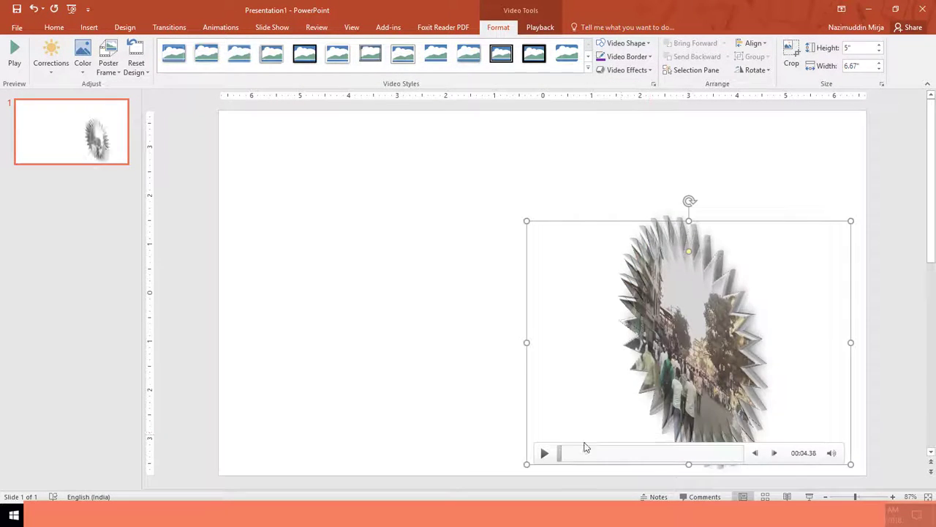
click(544, 453)
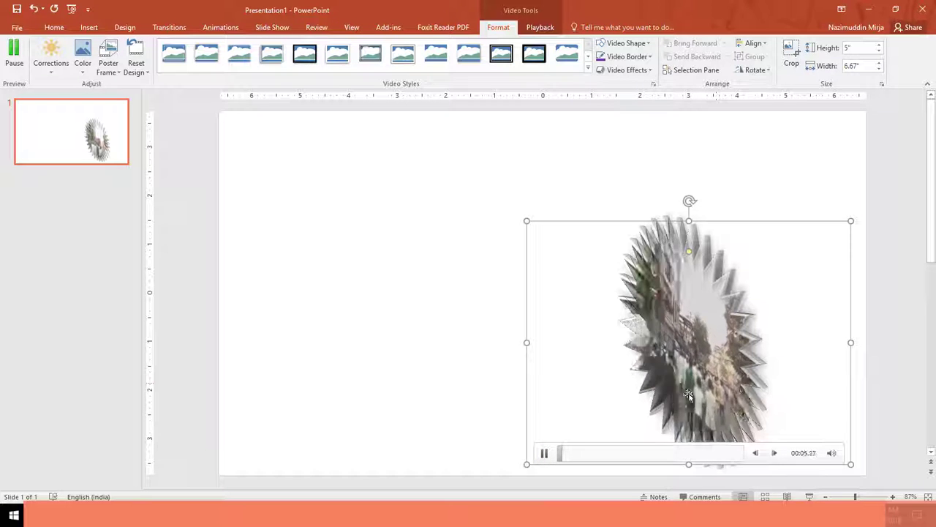
click(544, 453)
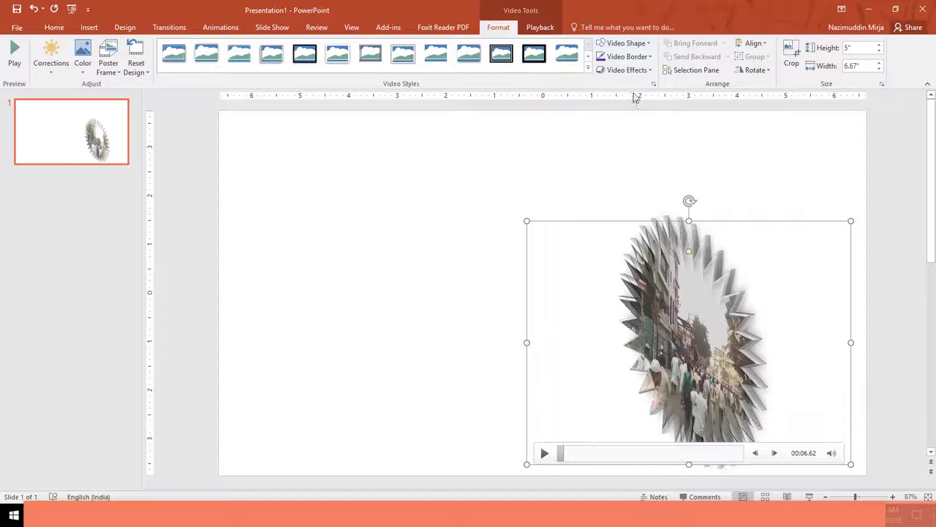
click(635, 71)
mouse_move(642, 246)
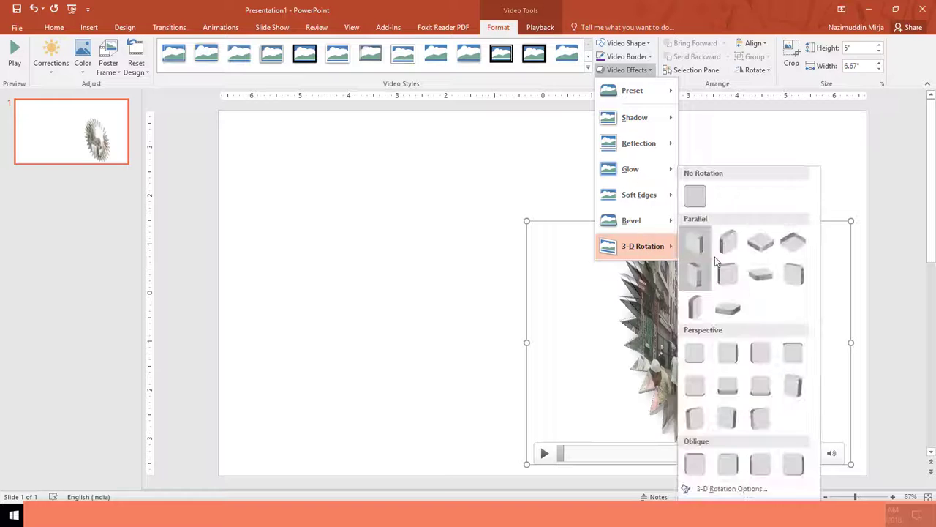
click(763, 278)
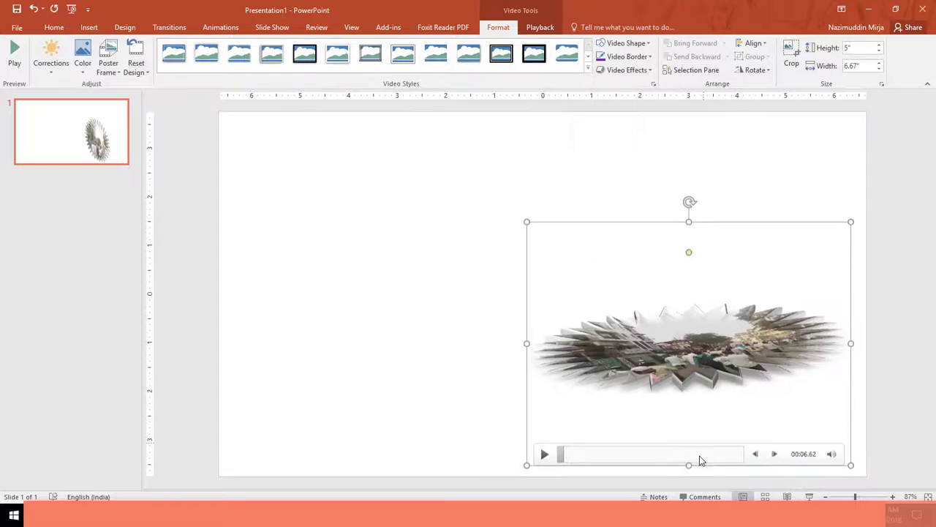